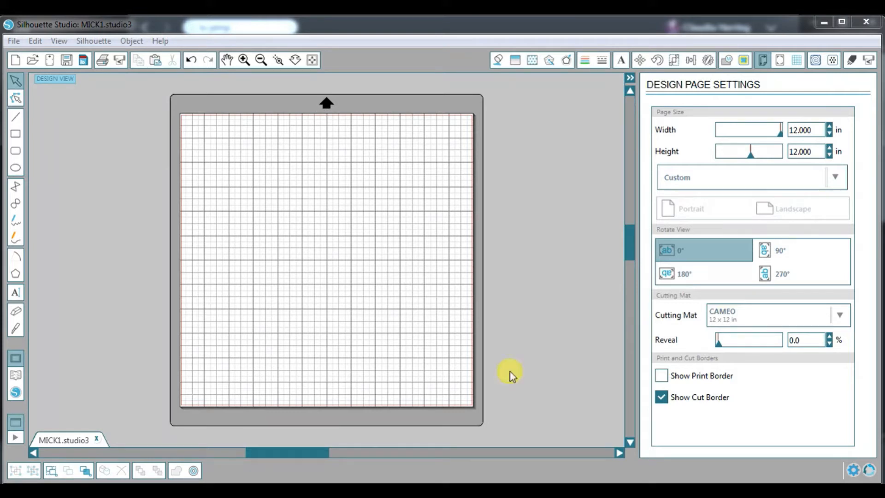
Add the text MICKY near the upper part of the page.
click(17, 293)
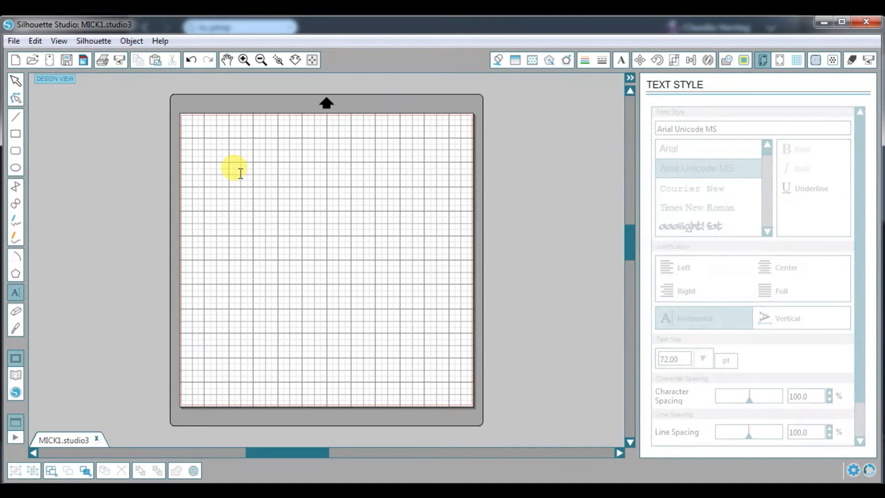
click(257, 185)
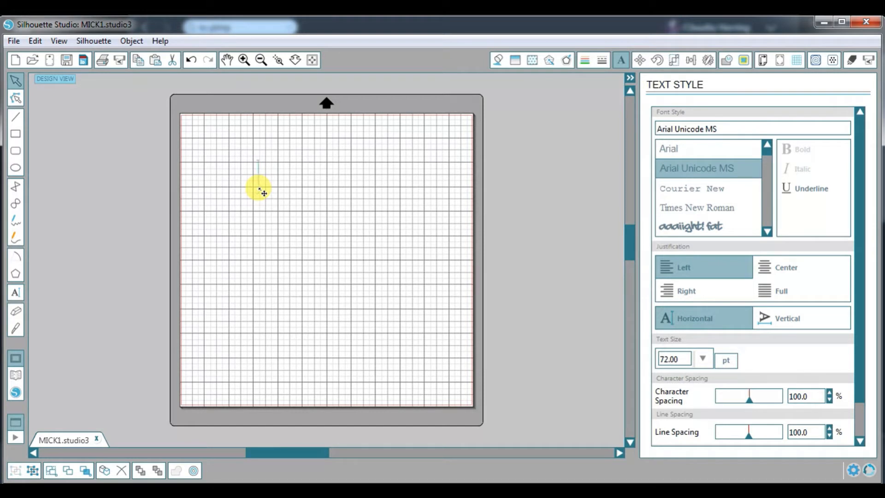
text(MICKY)
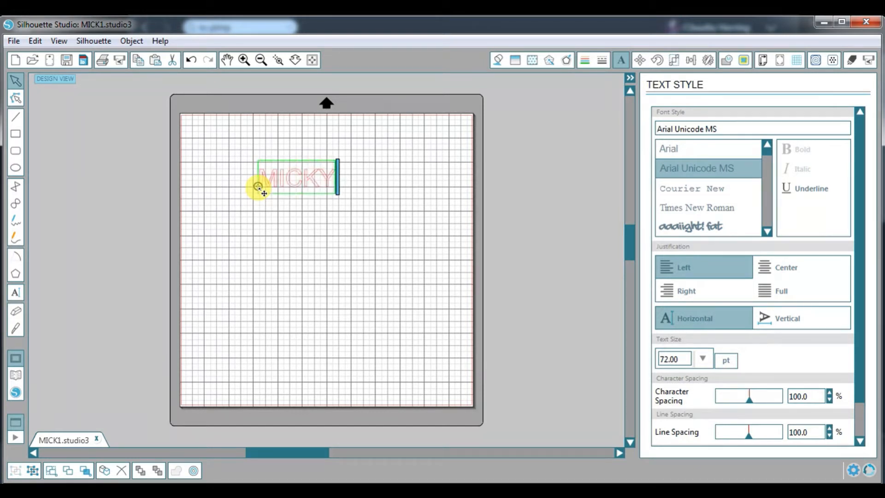
click(212, 223)
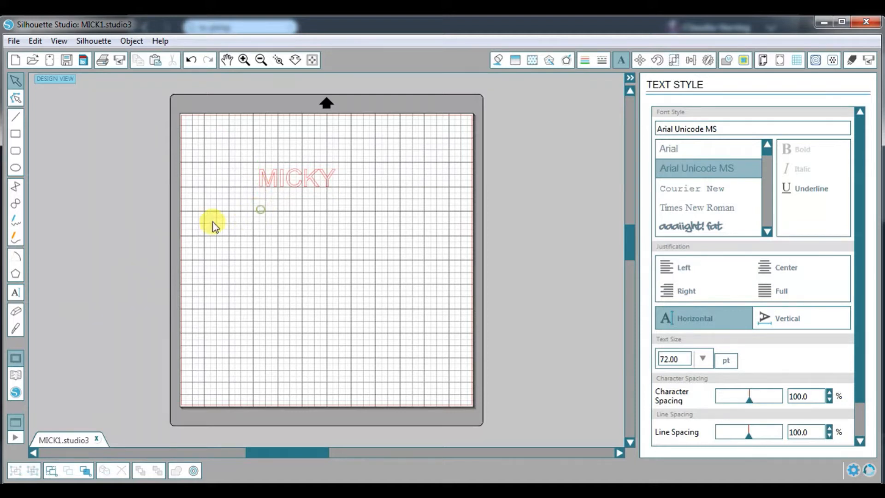
Set the MICKY text's font to Waltograph UI.
click(259, 180)
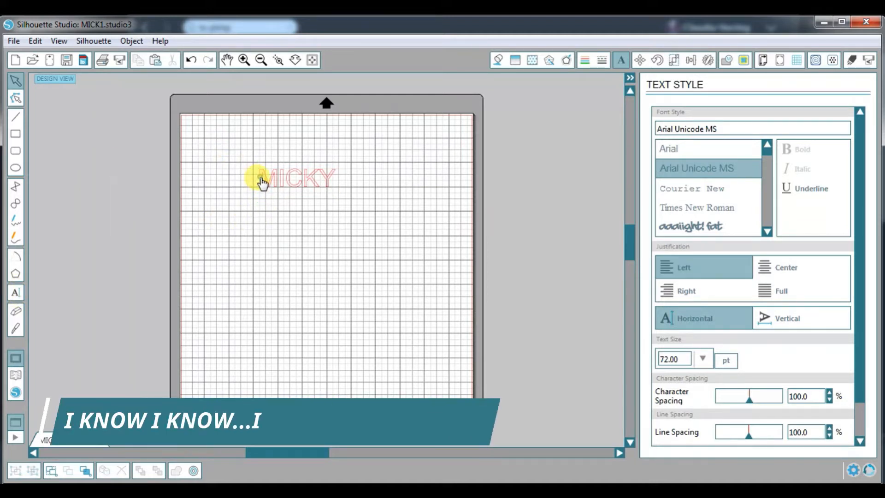
click(729, 126)
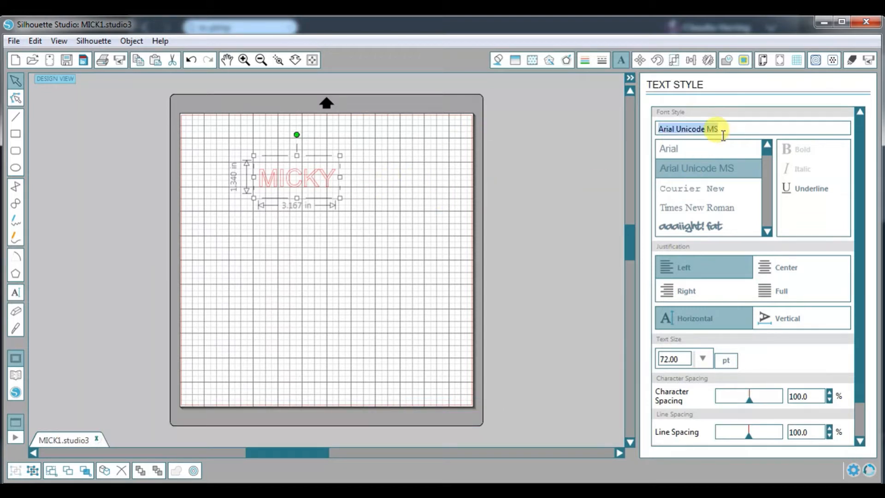
text(waltograph)
scroll(723, 187, down, 2)
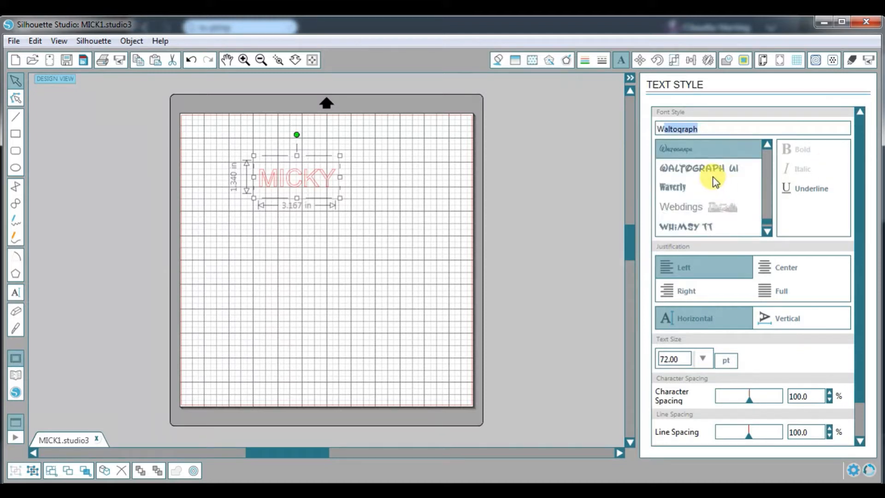
click(707, 173)
click(682, 149)
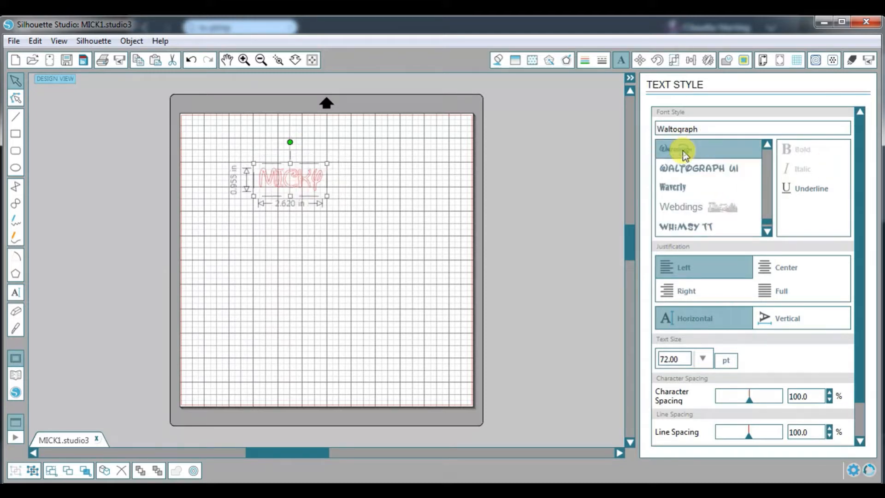
click(694, 175)
Enlarge the MICKY text to about 9.7 in wide and position it within the upper half of the page.
drag(339, 197, 451, 361)
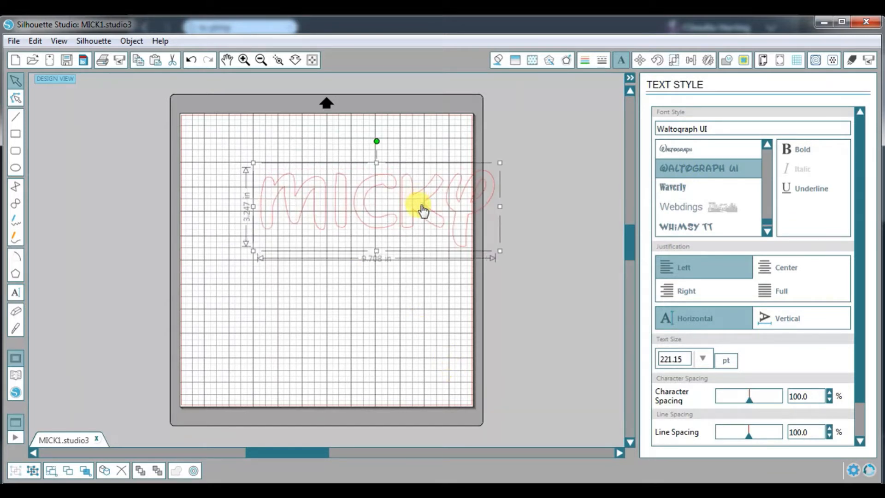
drag(419, 217, 376, 204)
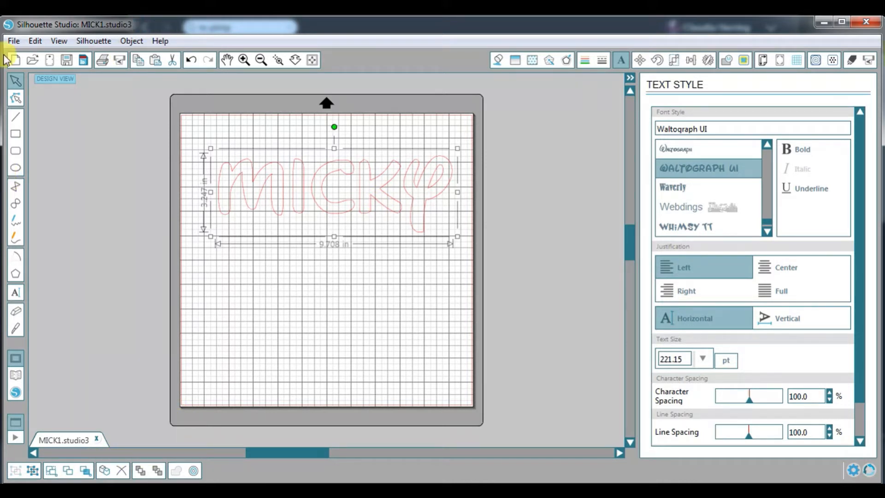
click(13, 41)
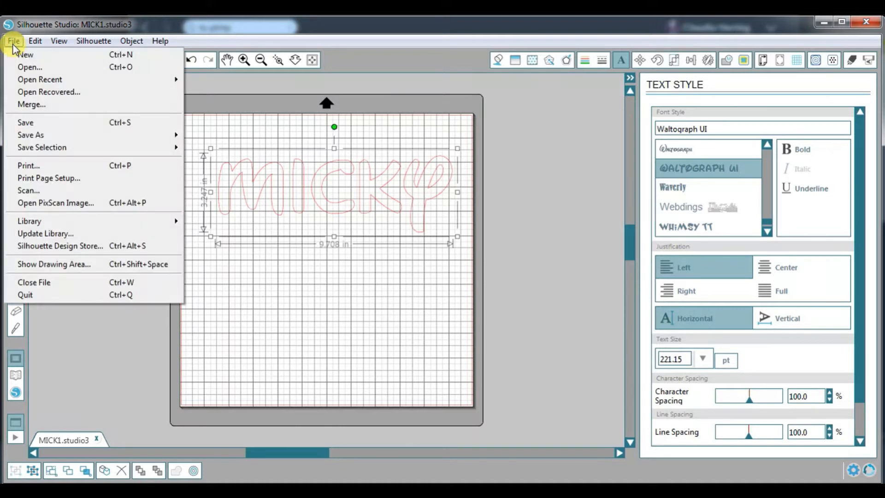
mouse_move(67, 225)
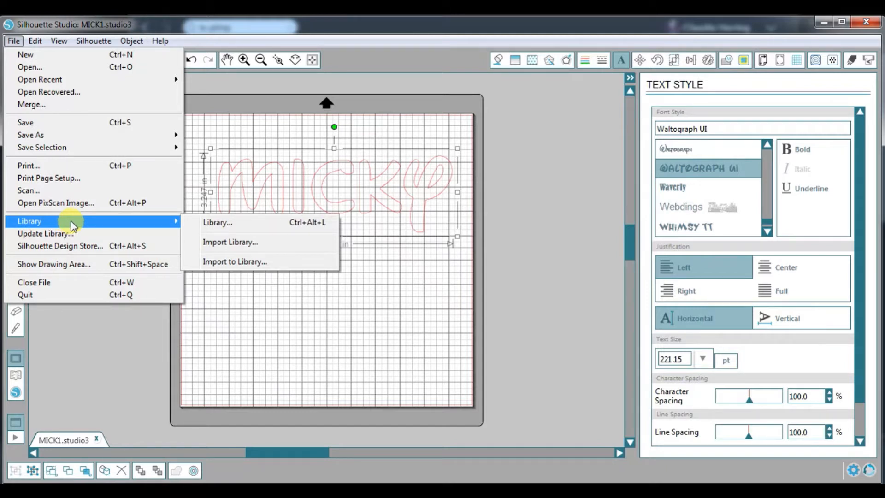
click(230, 261)
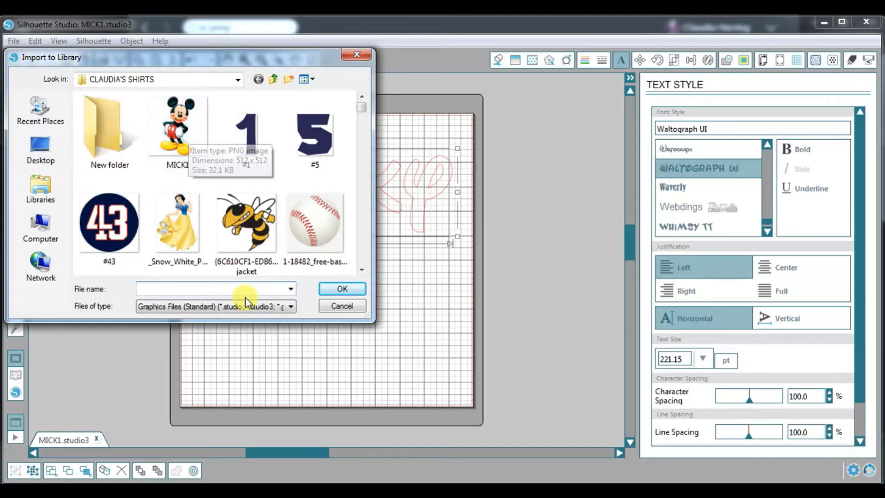
click(358, 312)
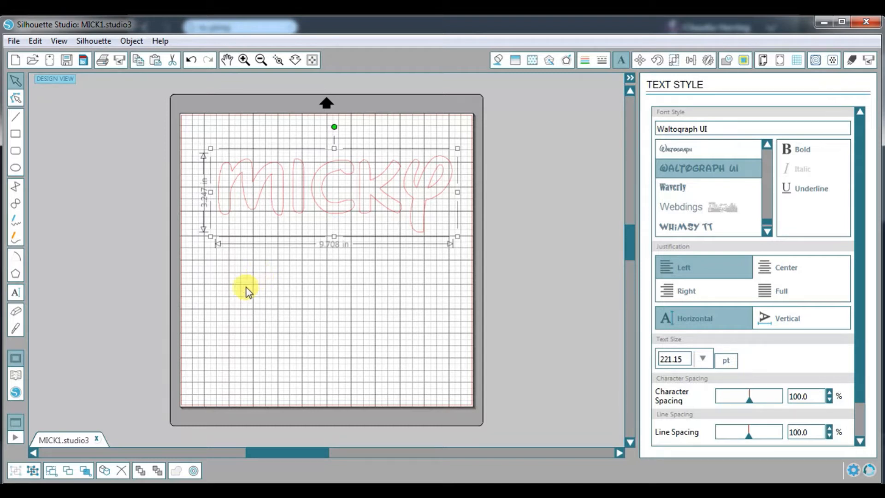
Fill the MICKY letters with the MICK1 design from the library.
click(13, 41)
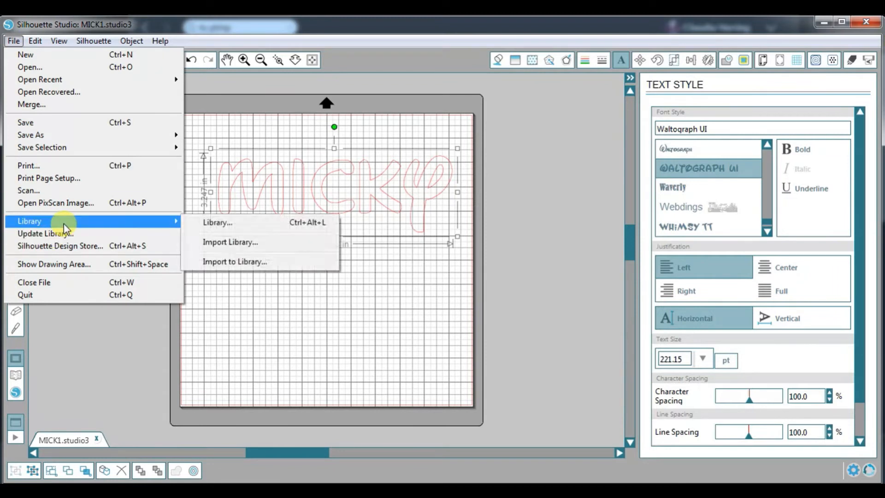
click(223, 228)
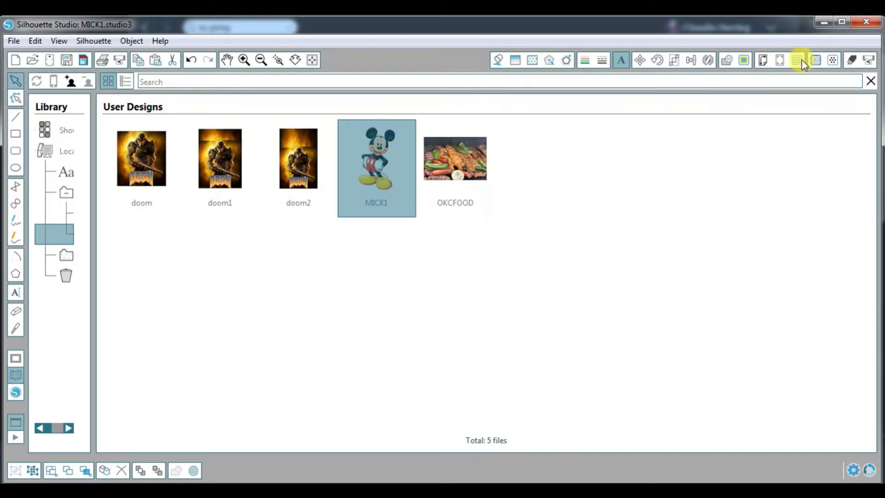
click(869, 81)
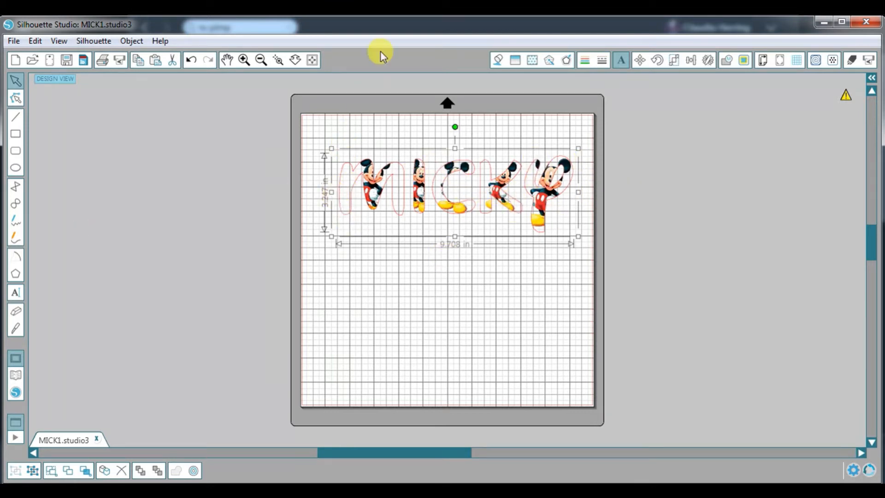
Apply a rounded outward offset of 0.050 in around the picture-filled letters.
click(497, 60)
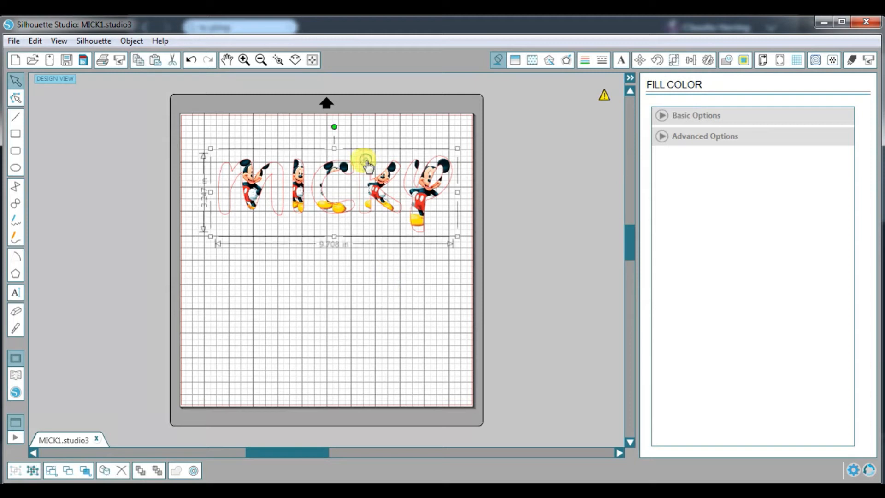
click(565, 60)
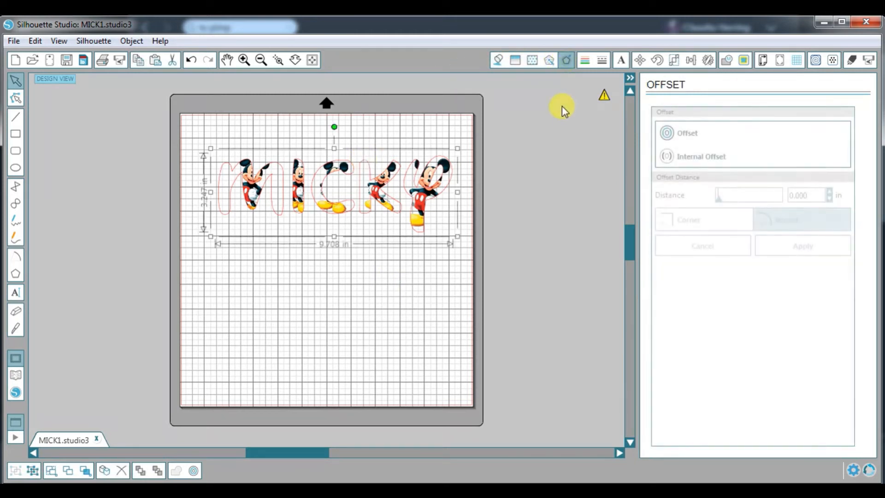
click(667, 134)
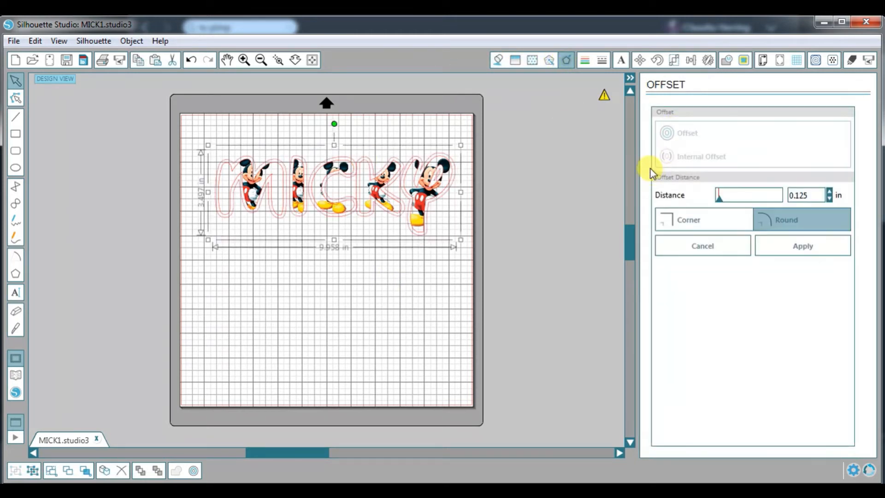
double_click(805, 195)
text(.050)
click(778, 245)
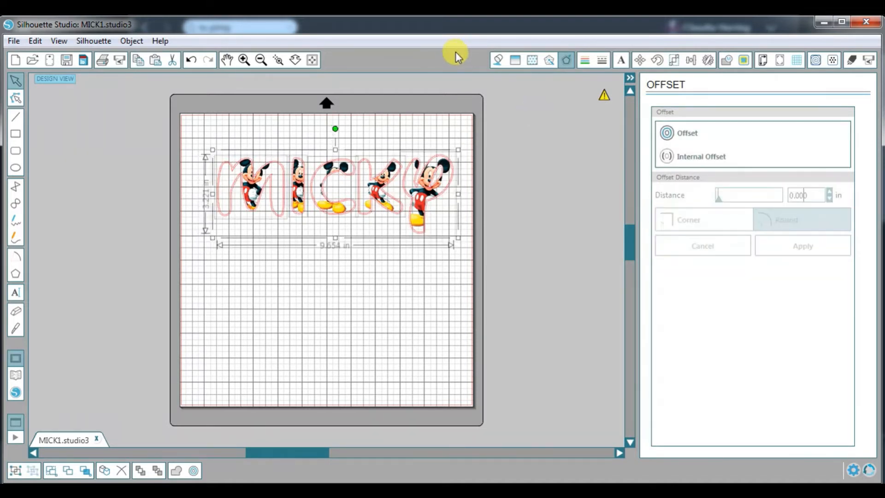
Fill the offset outline of the letters with black.
click(498, 59)
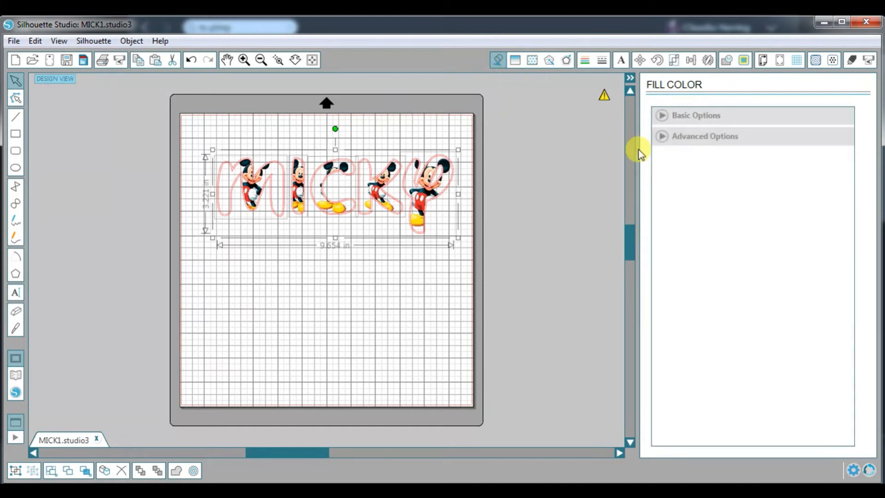
click(663, 116)
click(746, 149)
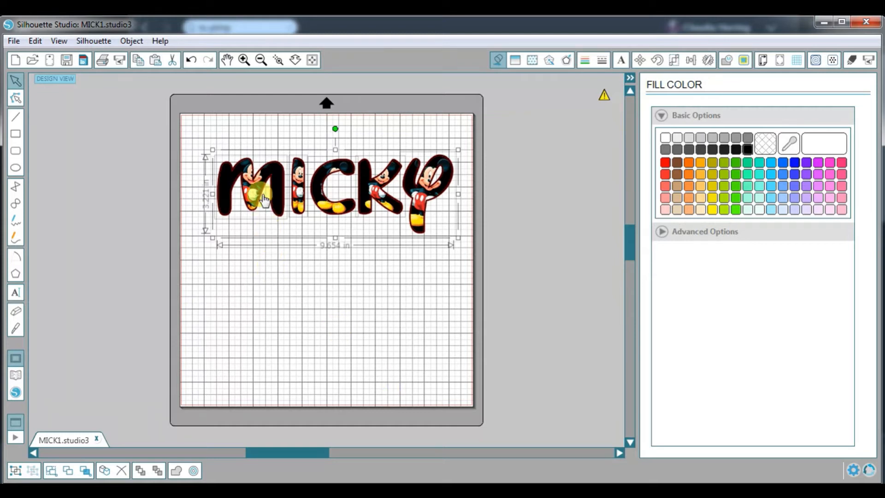
Duplicate the picture-filled text, placing one copy below and aligning the other over the black offset.
right_click(277, 184)
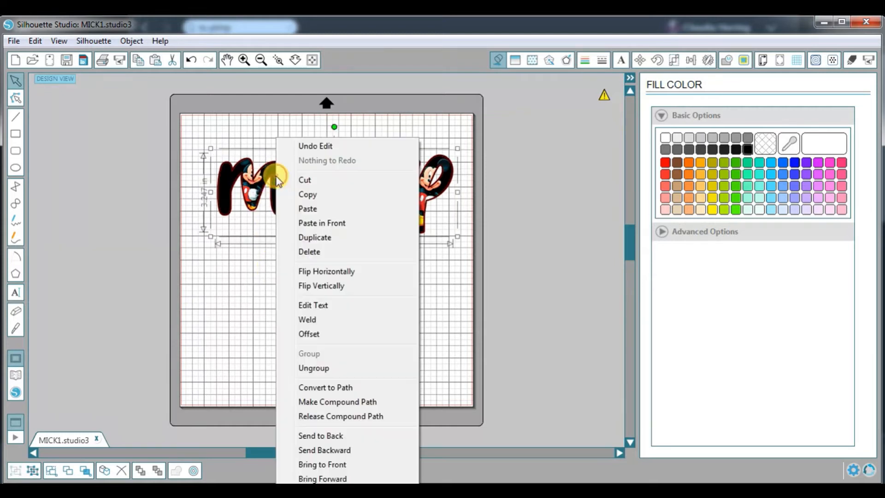
click(330, 240)
drag(298, 212, 300, 299)
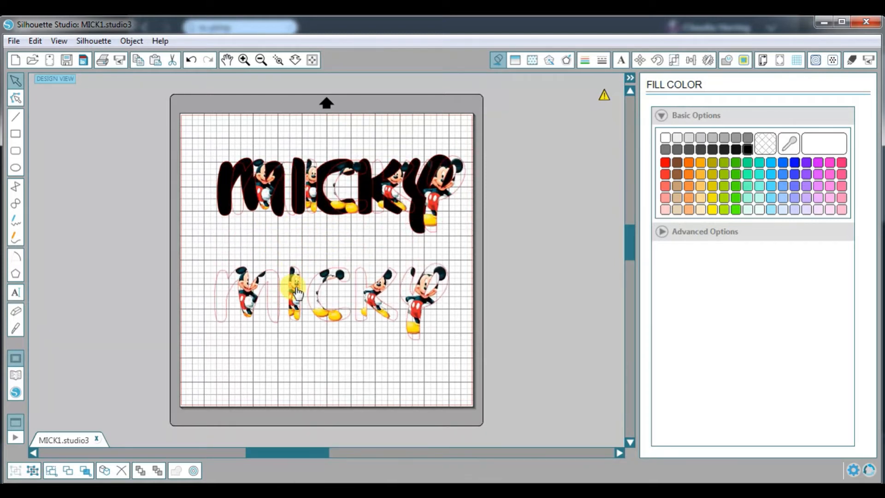
click(278, 212)
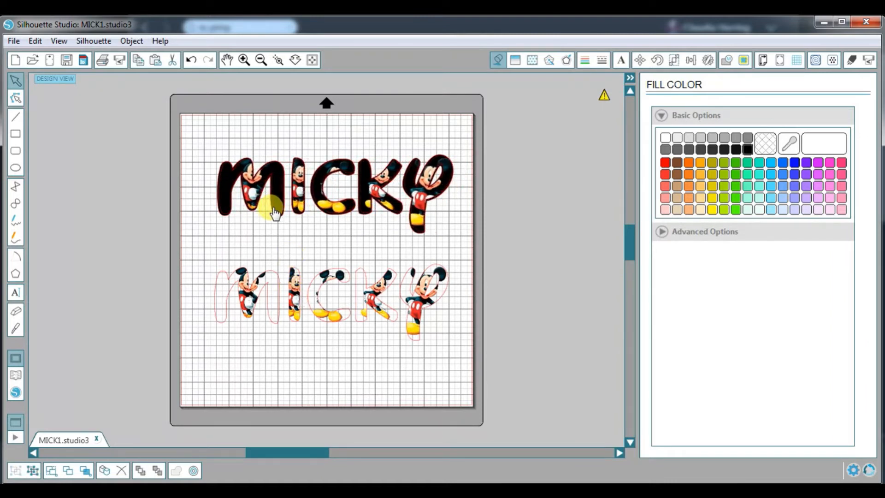
Ungroup the lower picture-filled MICKY text into separate letters.
click(261, 300)
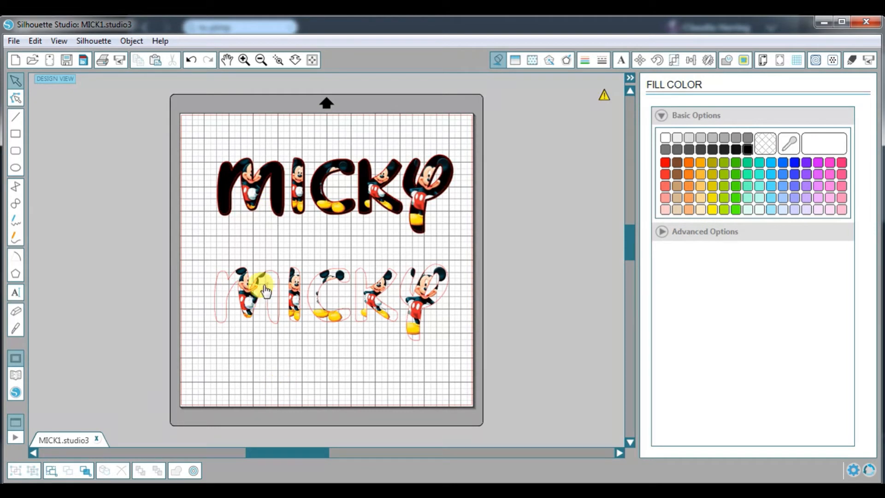
right_click(257, 278)
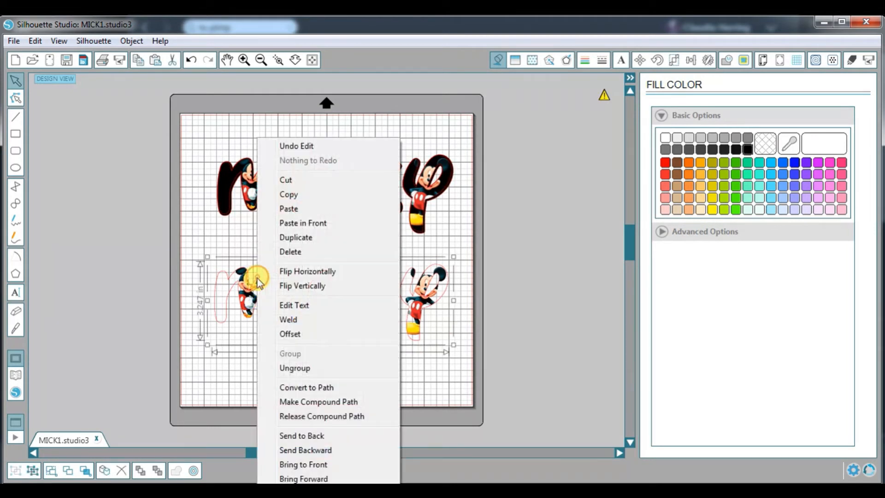
click(295, 367)
click(283, 372)
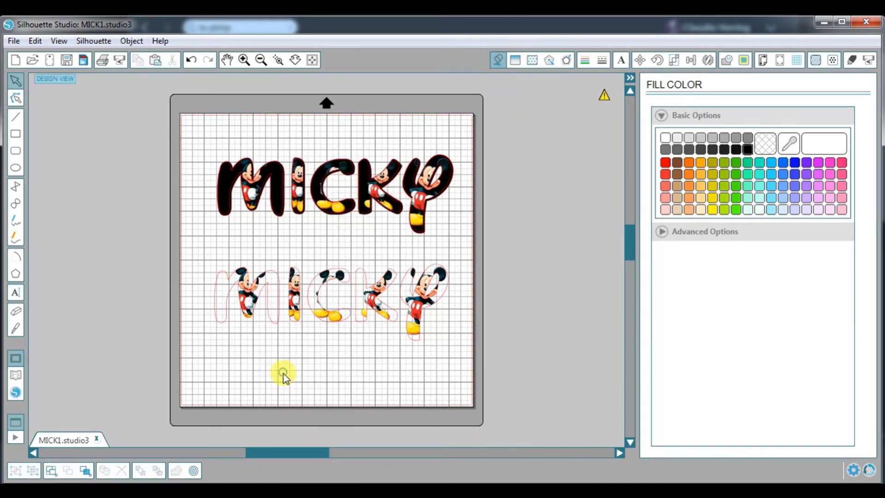
Fill the letter C of the lower word with the doom2 design from the library.
click(329, 273)
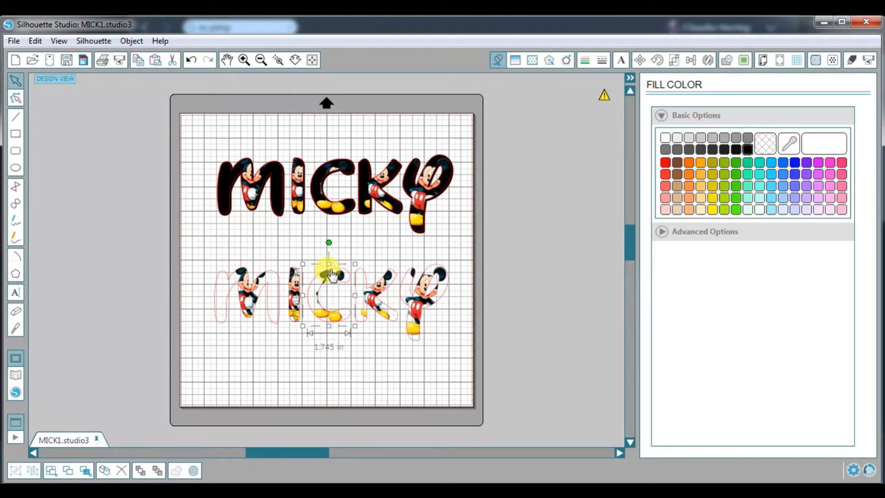
click(13, 41)
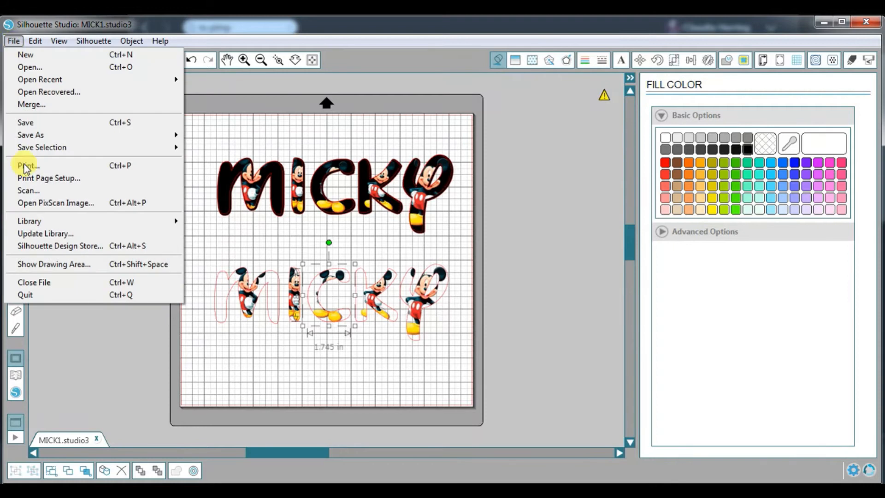
mouse_move(126, 221)
click(220, 224)
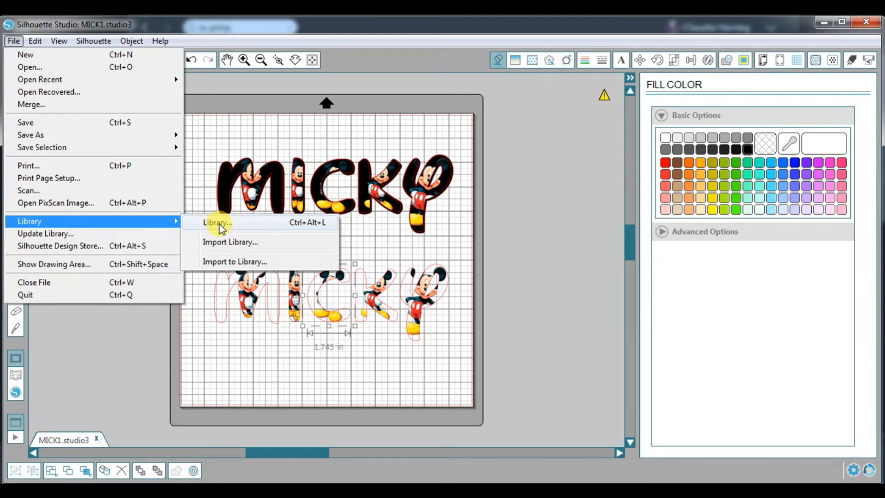
click(221, 228)
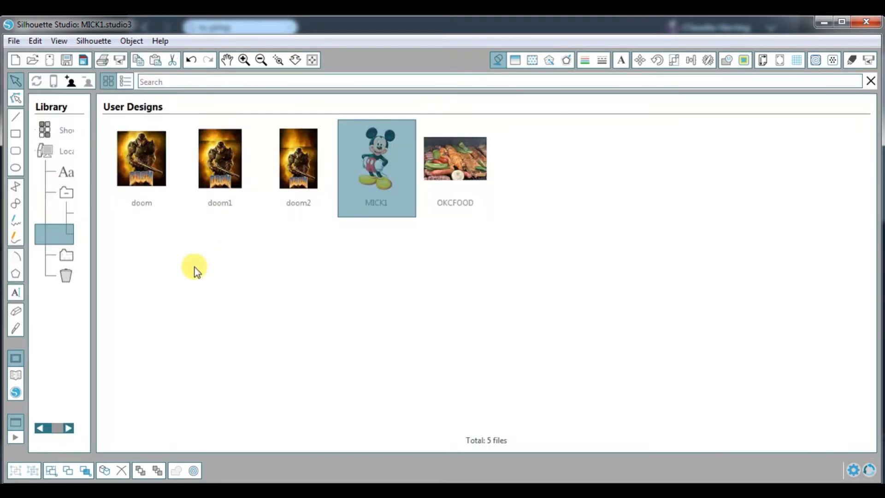
click(298, 160)
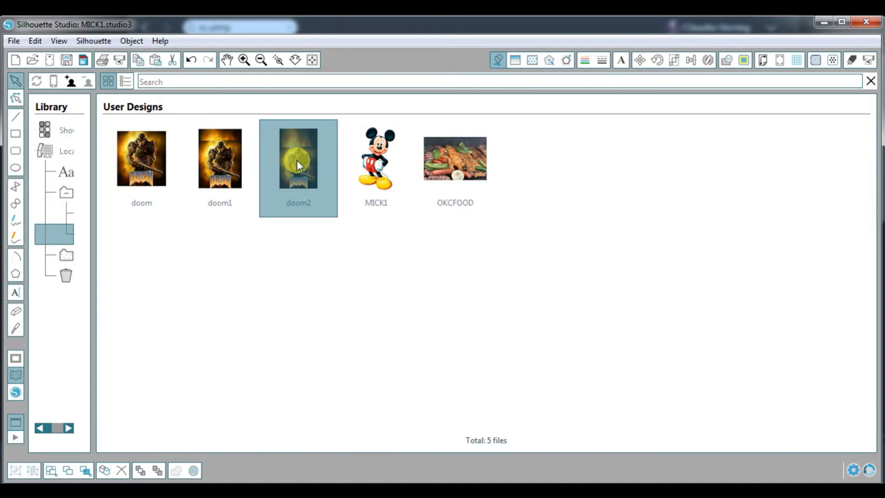
click(870, 82)
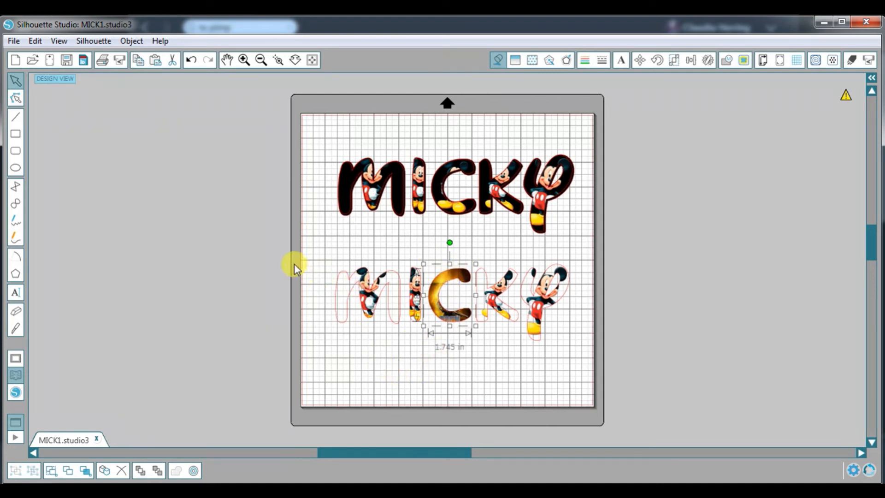
Move the lower MICKY word off the page to its left and group all parts of the upper word.
drag(292, 263, 610, 332)
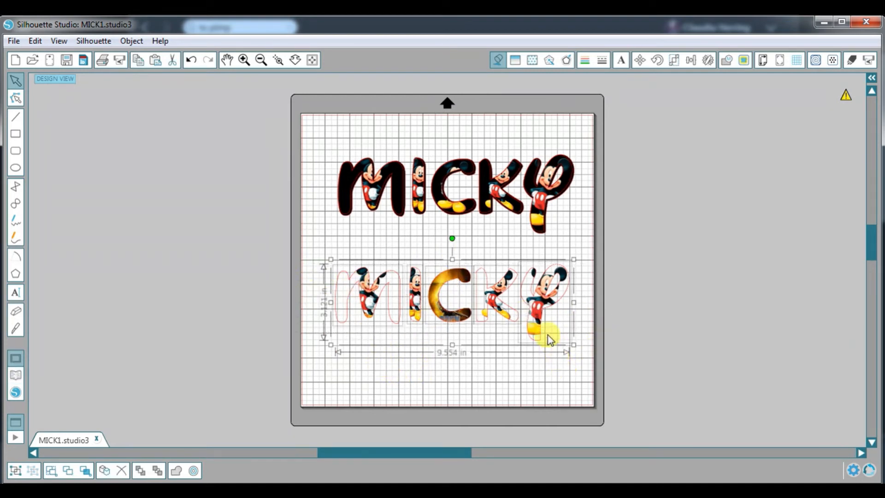
drag(545, 314, 240, 320)
drag(321, 136, 459, 227)
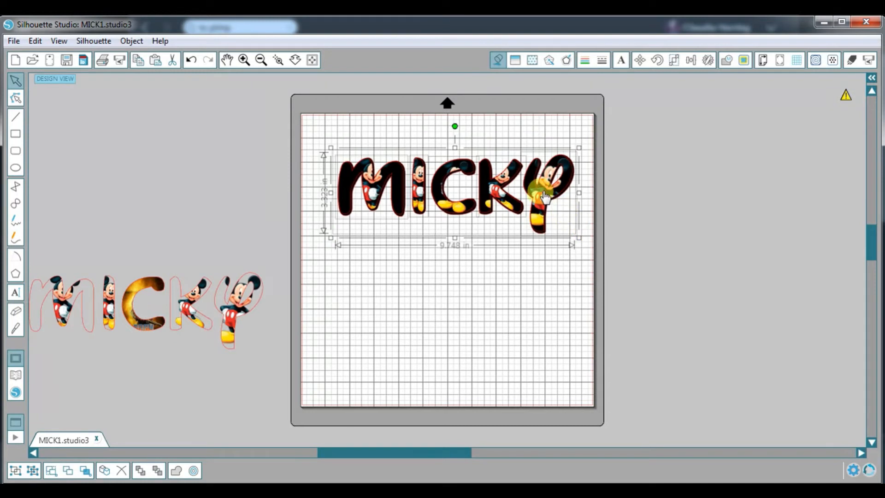
right_click(537, 189)
click(562, 354)
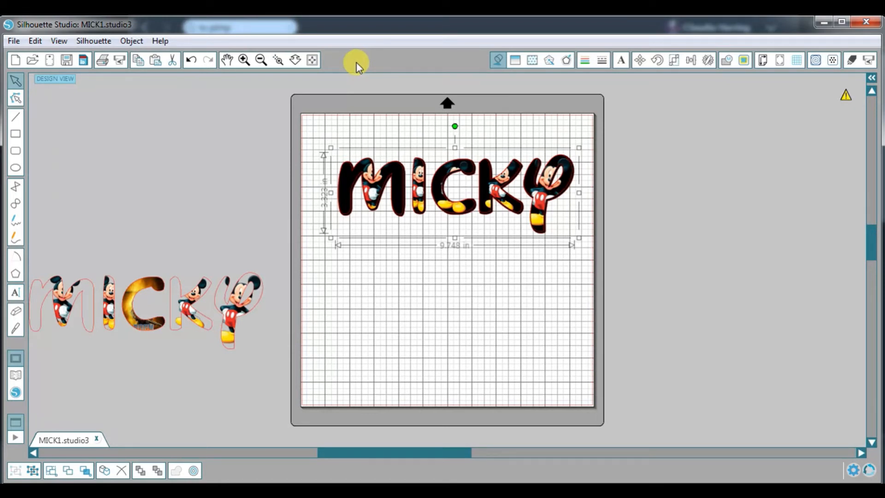
Add a round 0.075 in outward offset around the grouped MICKY word and fill it with red.
click(567, 60)
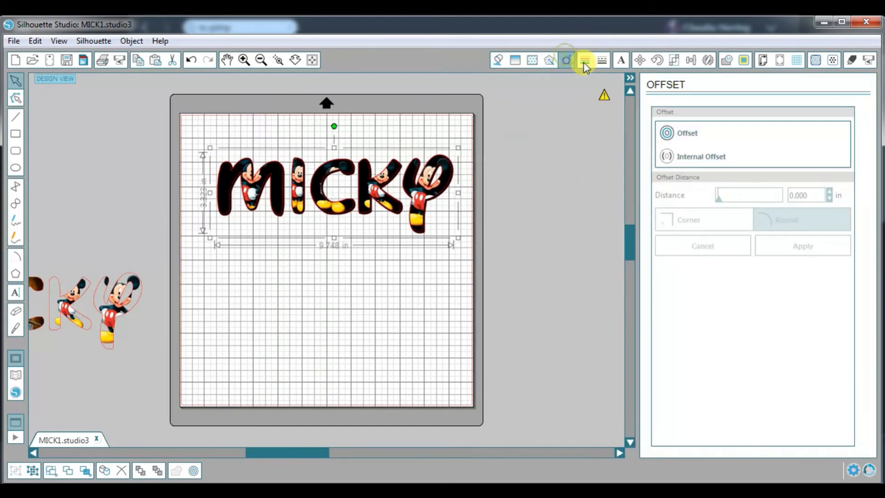
click(673, 167)
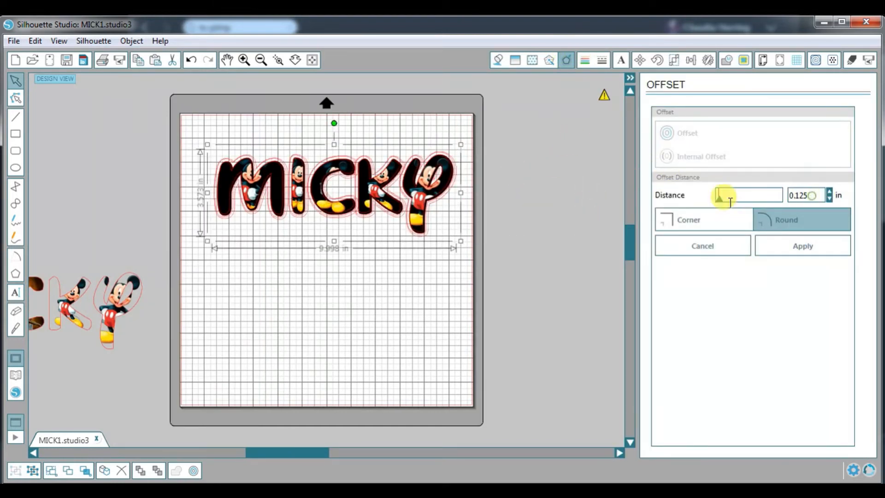
text(.075)
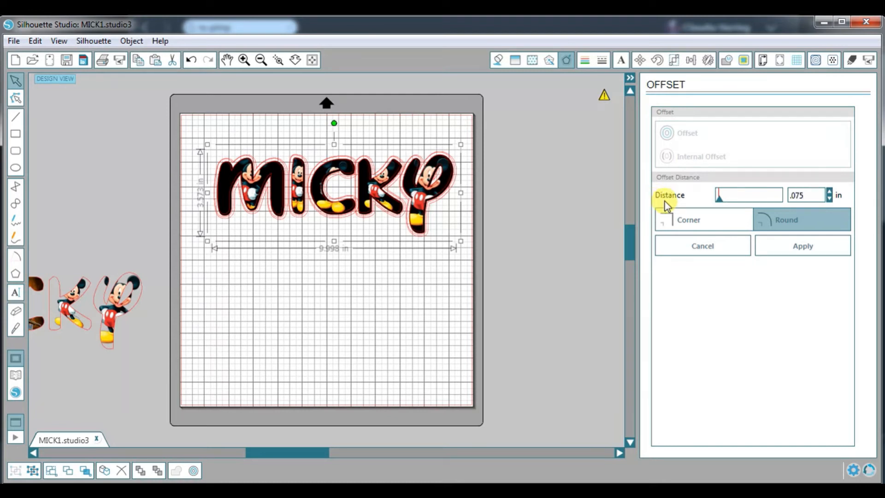
click(791, 248)
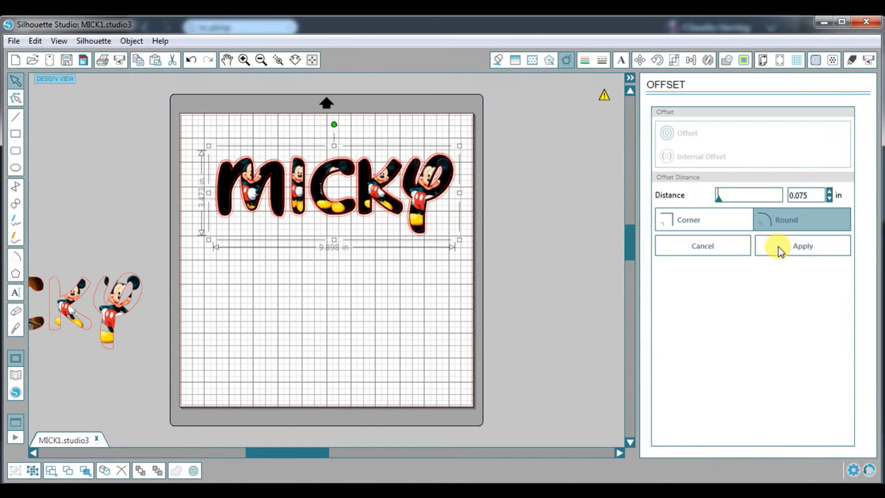
click(498, 60)
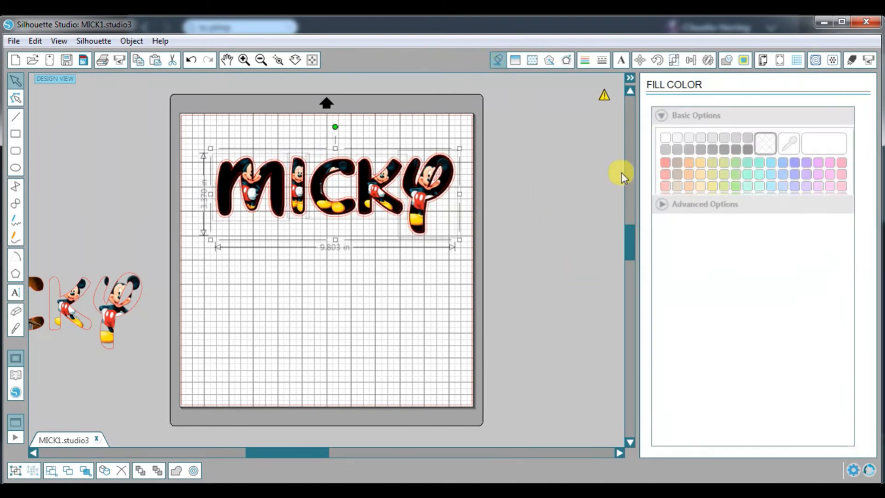
click(665, 162)
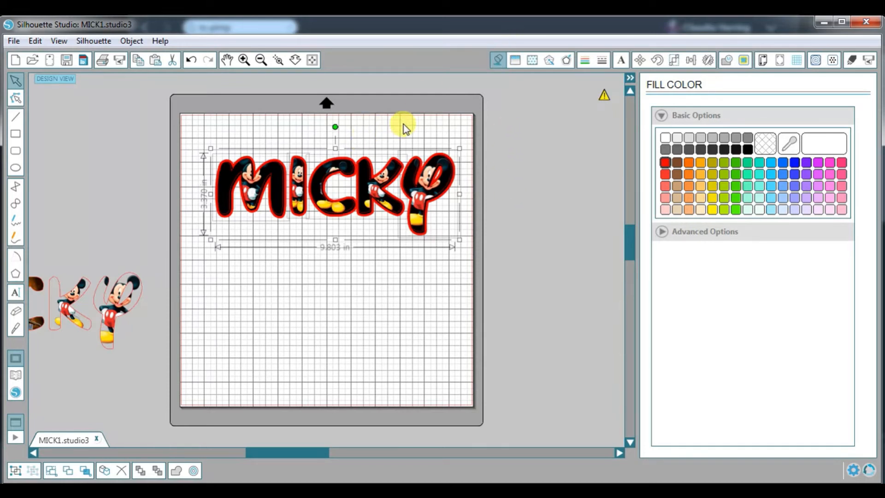
Add a second round 0.075 in offset around the red outline and fill it with yellow.
click(567, 60)
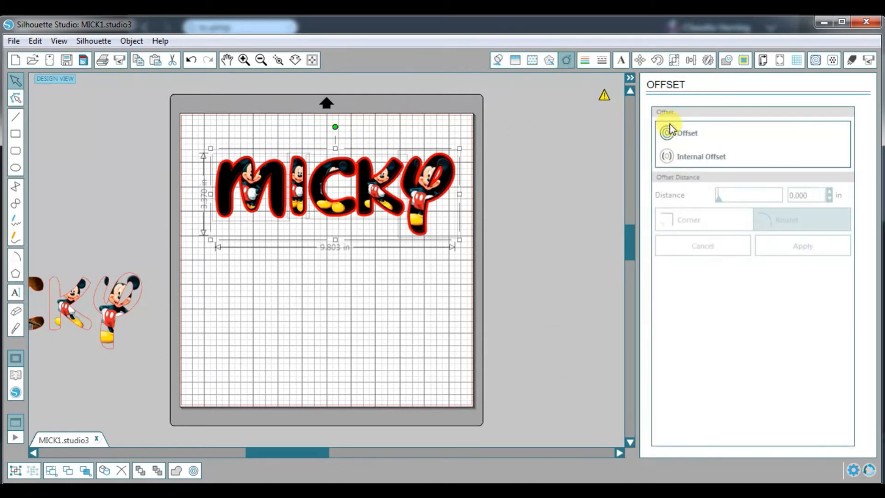
click(667, 135)
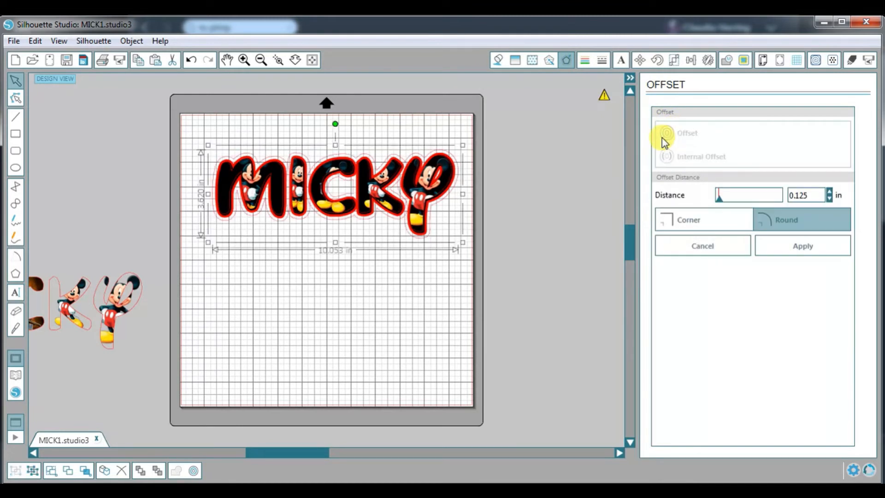
double_click(810, 195)
text(.075)
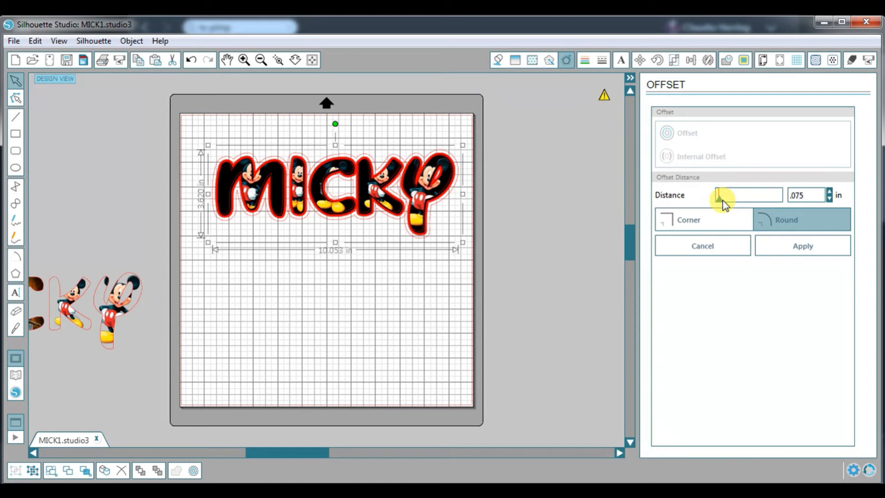
click(785, 250)
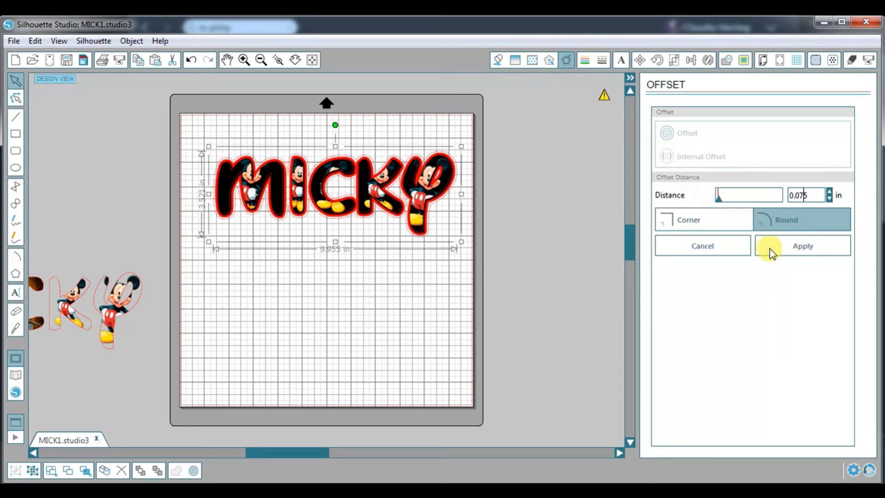
click(498, 60)
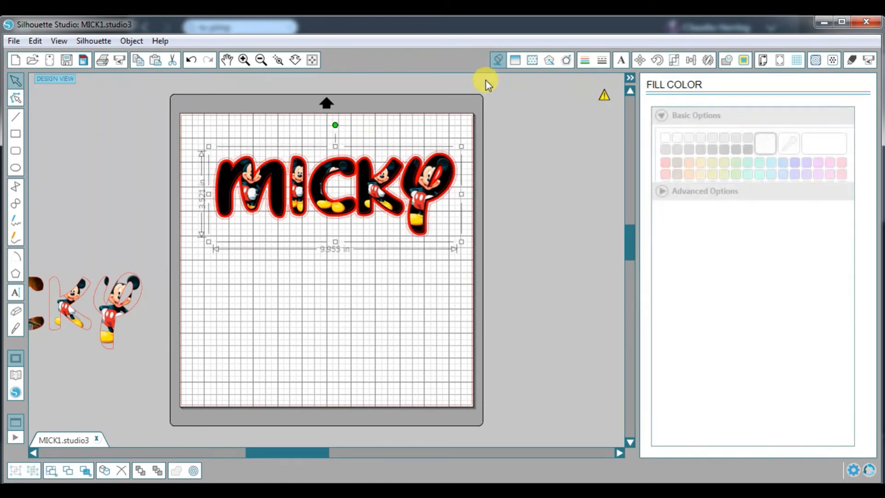
click(713, 209)
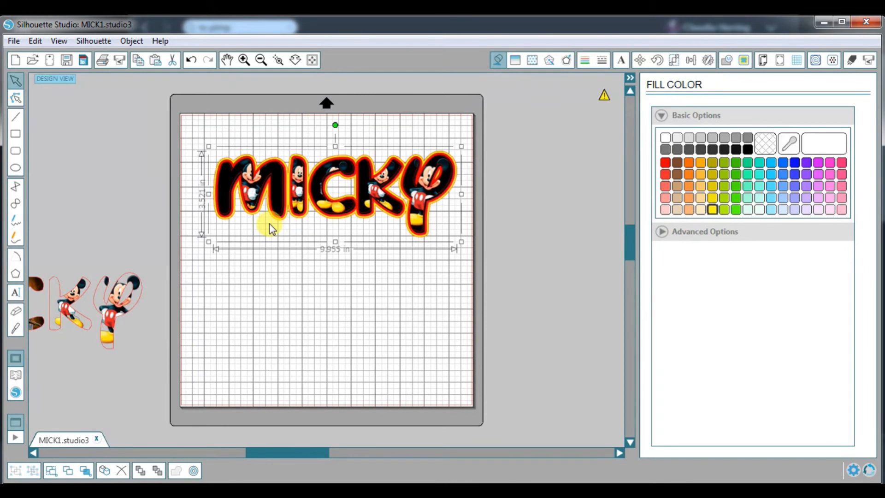
Draw a rectangle about 13.9 in wide over the whole MICKY word and fill it with white.
click(16, 135)
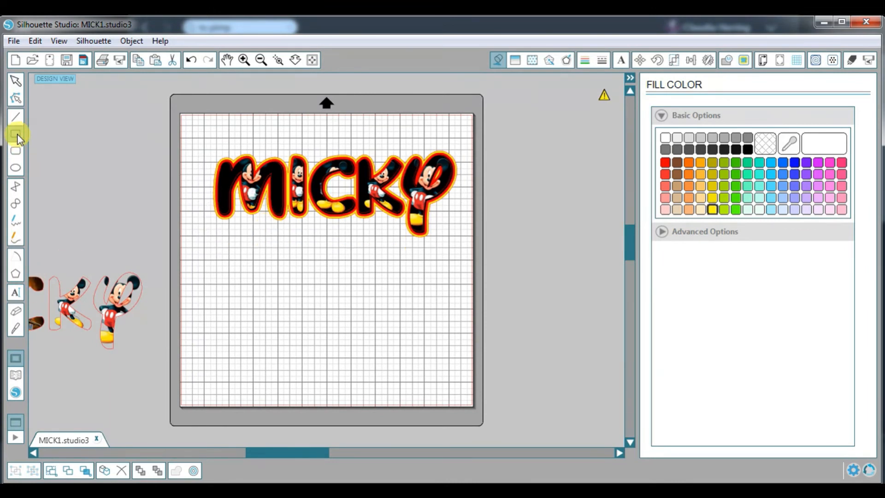
drag(182, 116, 524, 266)
click(15, 81)
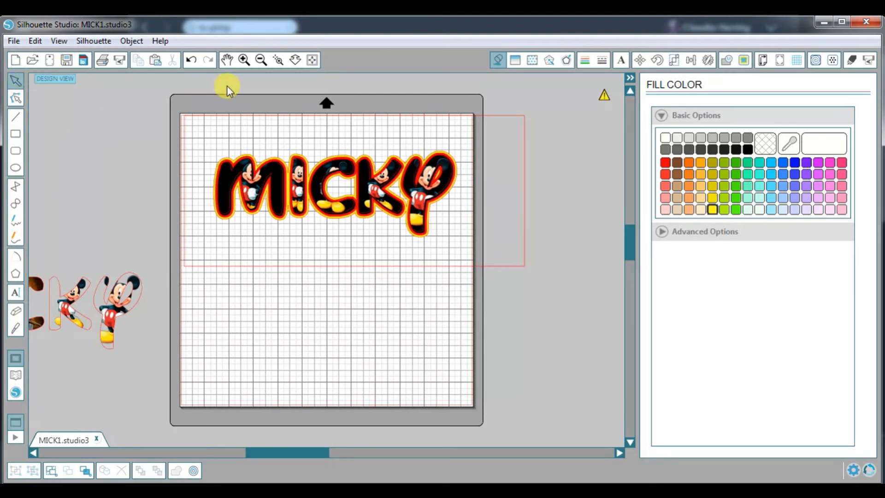
click(257, 115)
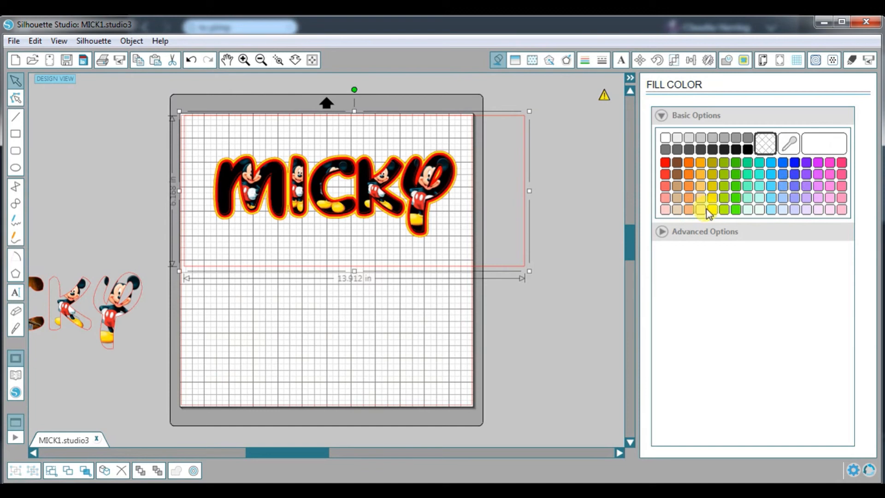
click(665, 137)
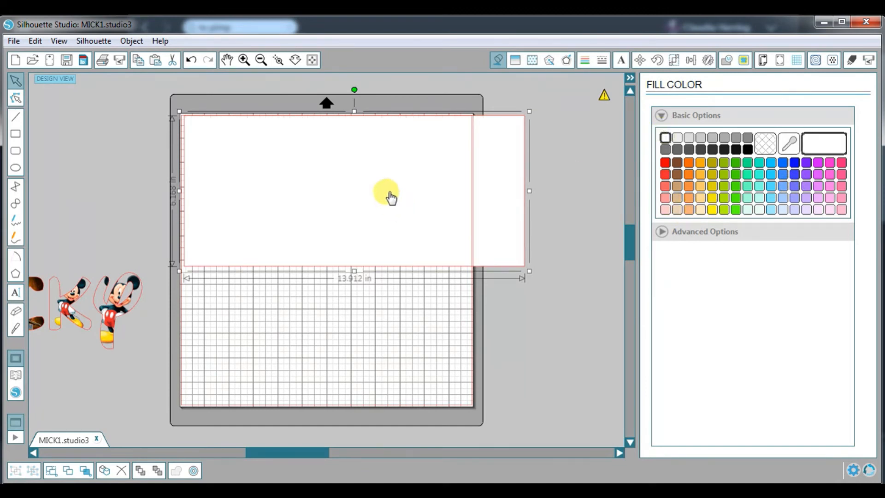
Send the white rectangle to the back, centre it behind the MICKY word, and deselect it.
right_click(389, 196)
click(433, 435)
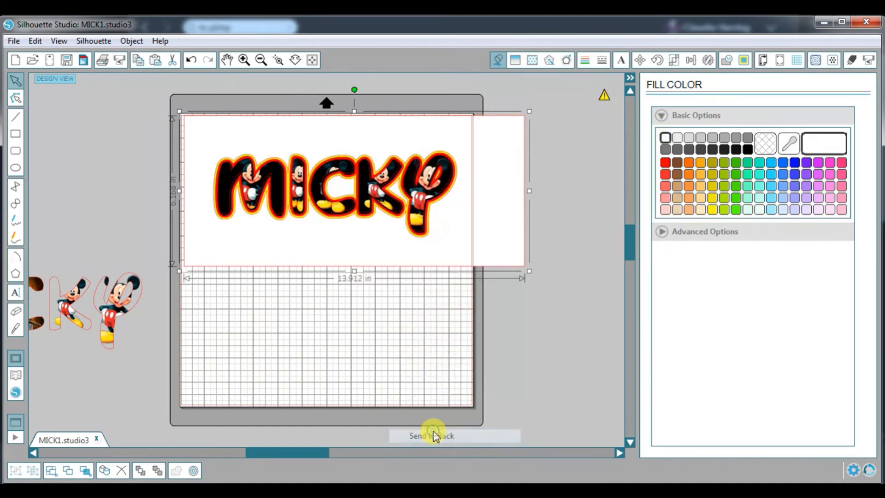
drag(480, 257, 458, 266)
click(432, 317)
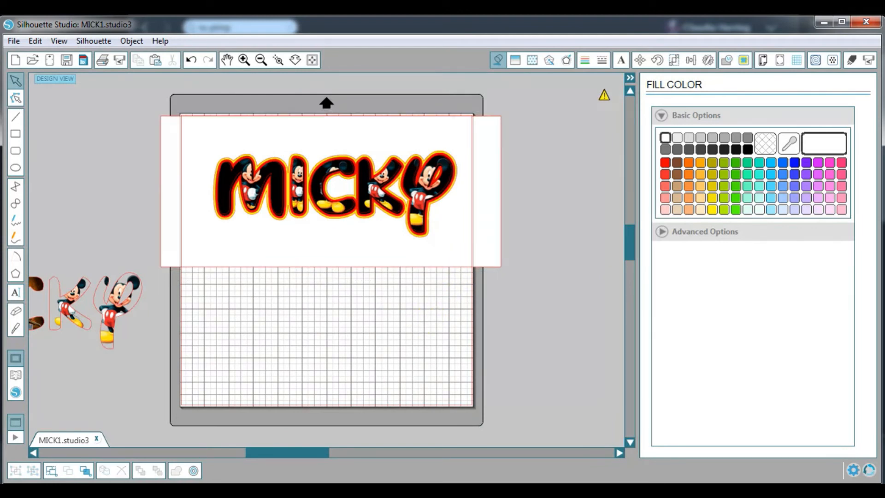